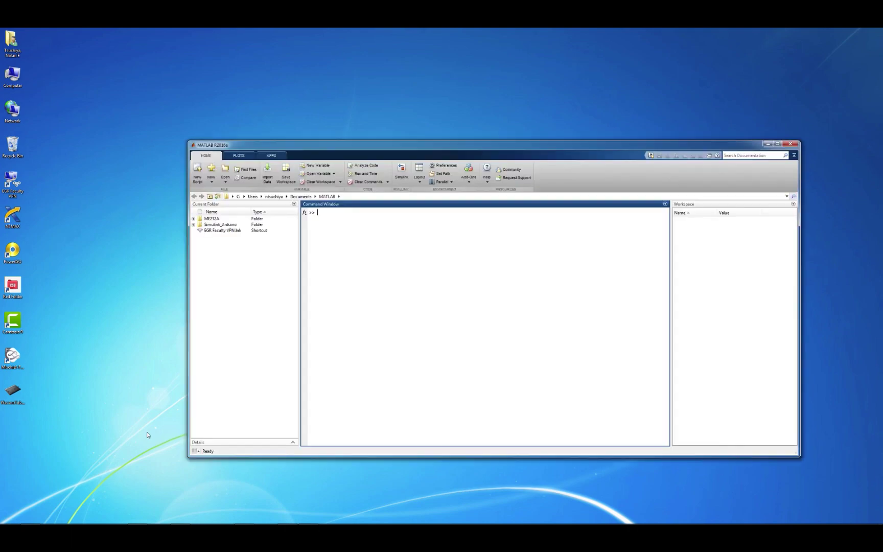
Run ver to list MATLAB R2016a and its installed toolboxes, including Simulink 8.7.
{"action": "type", "text": "ver"}
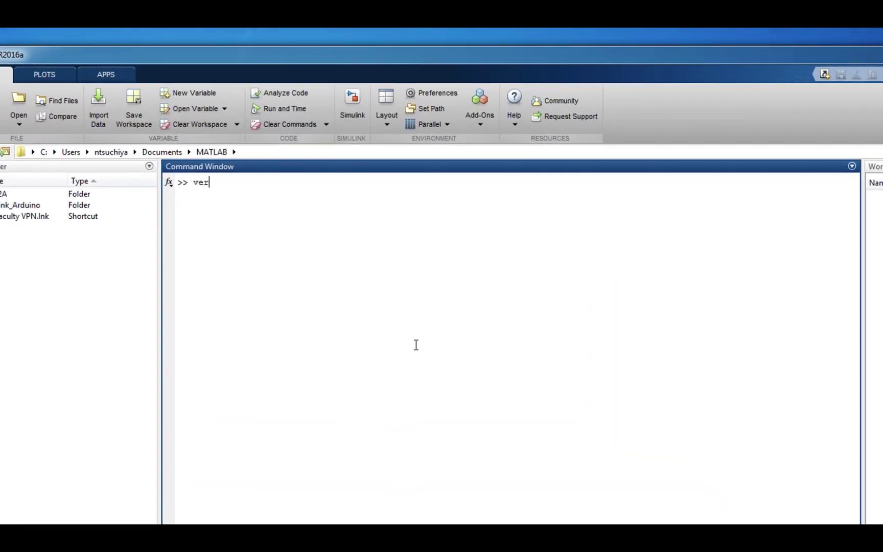
{"action": "key", "text": "Return"}
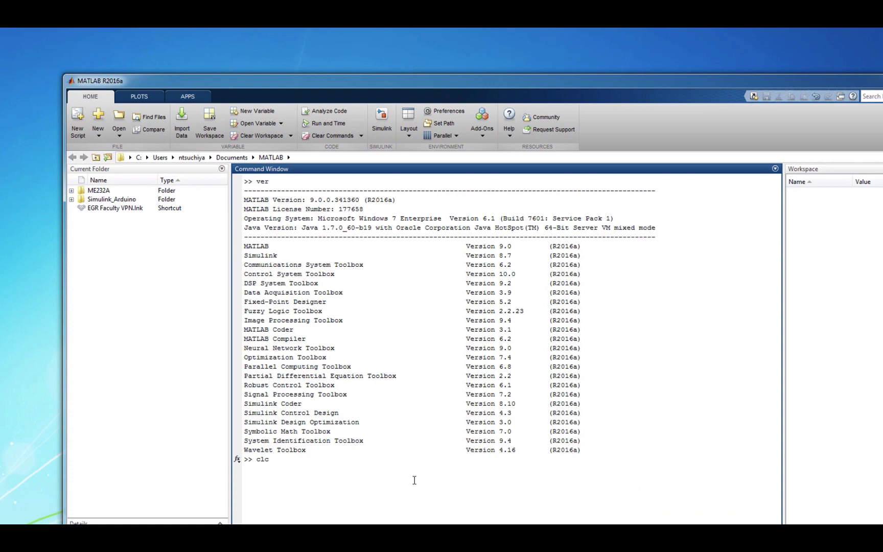
Clear the Command Window with clc and launch the Simulink Start Page with simulink.
{"action": "type", "text": "clc"}
{"action": "key", "text": "Return"}
{"action": "type", "text": "simulink"}
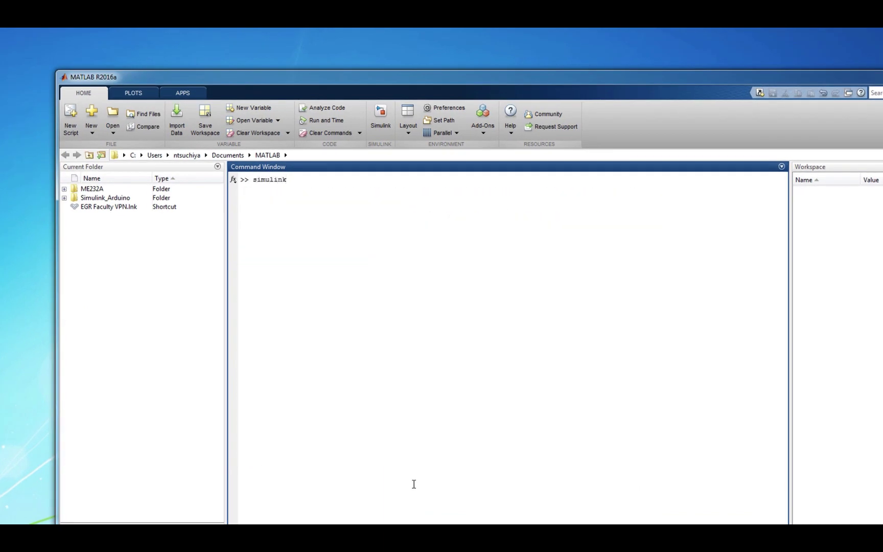
{"action": "key", "text": "Return"}
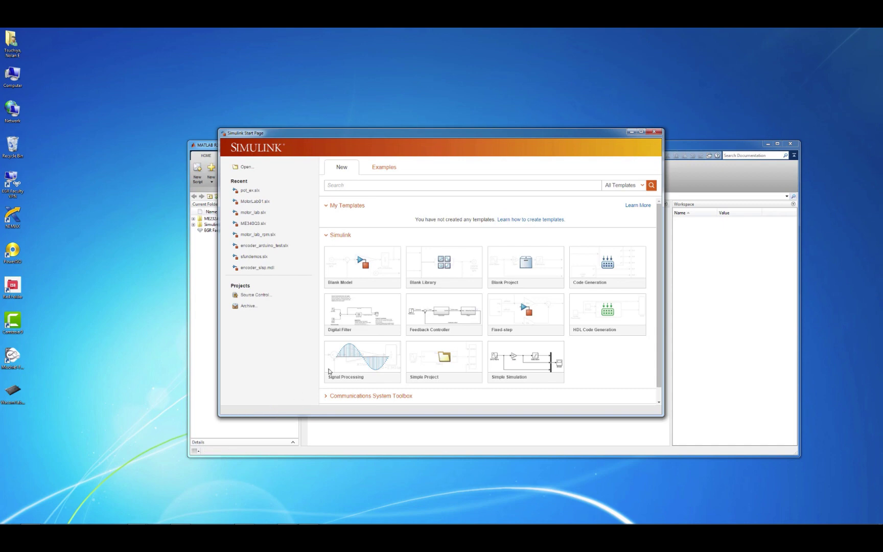
Create a Blank Model (untitled1), then centre and enlarge its editor window.
{"action": "left_click", "coordinate": [362, 264]}
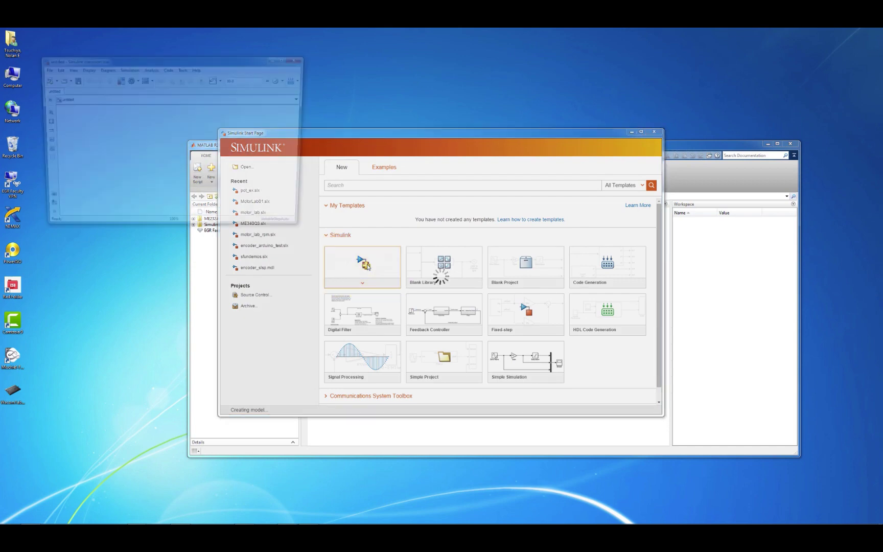
{"action": "left_click_drag", "start_coordinate": [257, 62], "coordinate": [530, 123]}
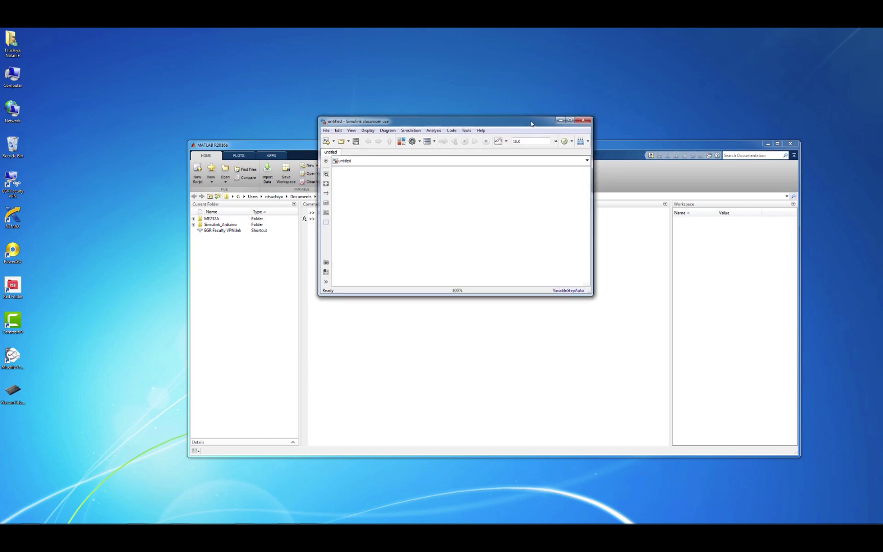
{"action": "left_click_drag", "start_coordinate": [592, 294], "coordinate": [648, 337]}
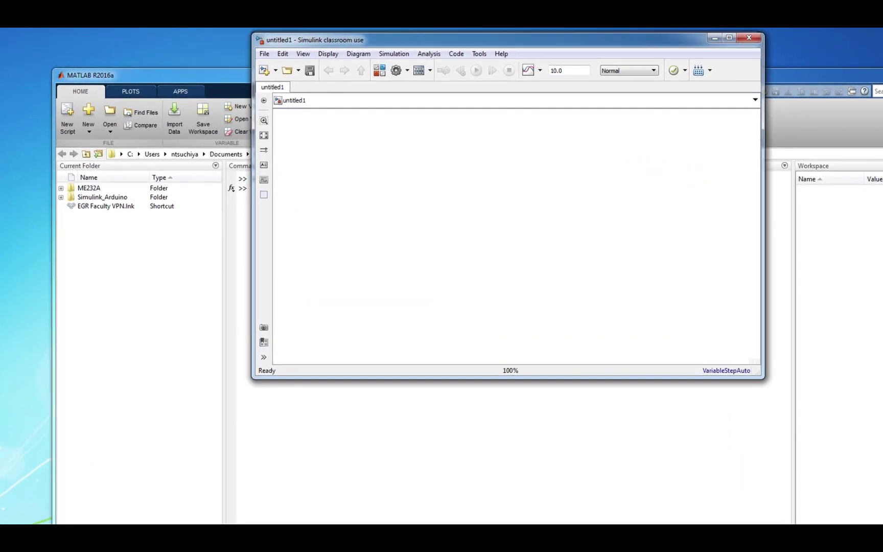
Open the Library Browser beside untitled1 and browse the Continuous, Dashboard and Logic categories.
{"action": "left_click", "coordinate": [379, 74]}
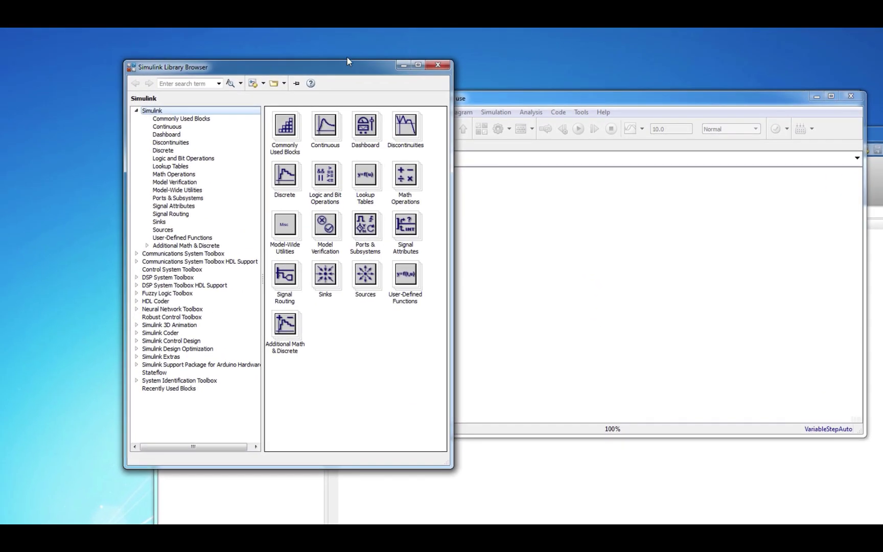
{"action": "left_click_drag", "start_coordinate": [317, 67], "coordinate": [213, 50]}
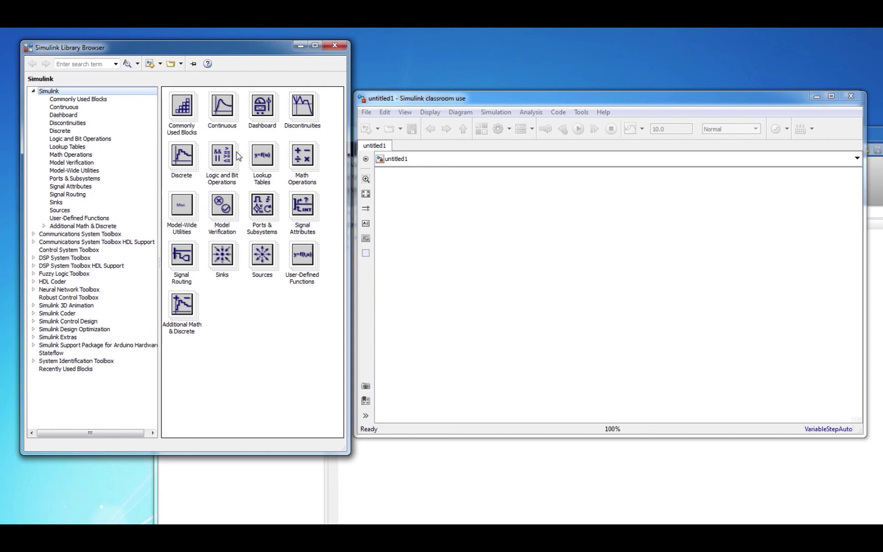
{"action": "left_click", "coordinate": [62, 108]}
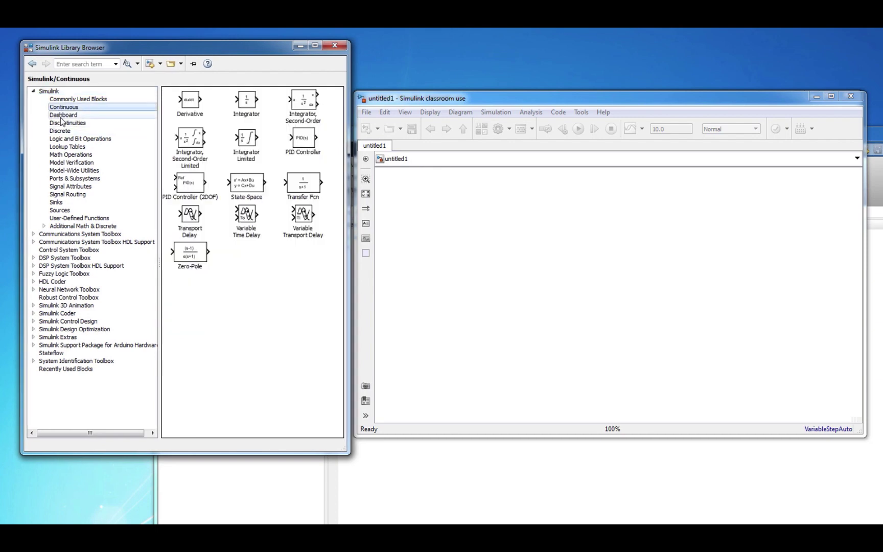
{"action": "left_click", "coordinate": [63, 115]}
{"action": "left_click", "coordinate": [65, 138]}
Browse Math Operations, Model-Wide Utilities and Signal Routing, ending on the Sources blocks.
{"action": "left_click", "coordinate": [66, 154]}
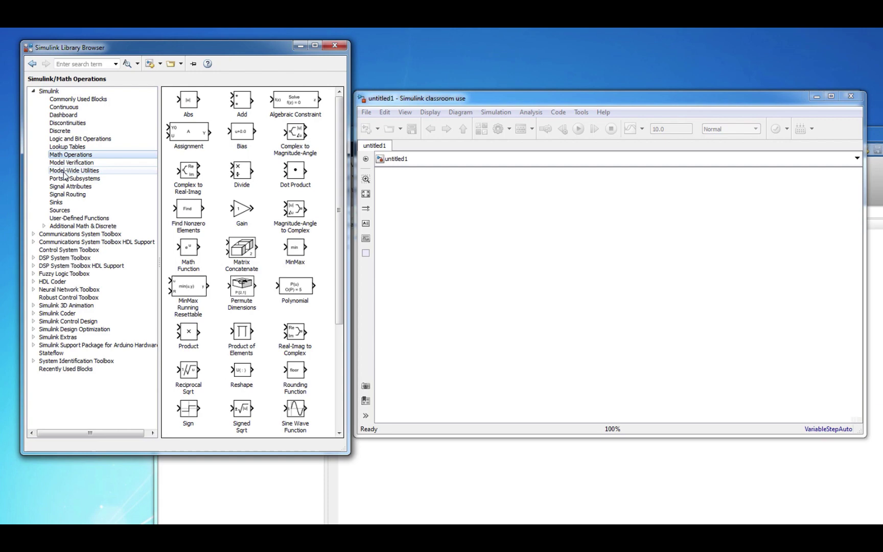
{"action": "left_click", "coordinate": [65, 170]}
{"action": "left_click", "coordinate": [68, 194]}
{"action": "left_click", "coordinate": [72, 155]}
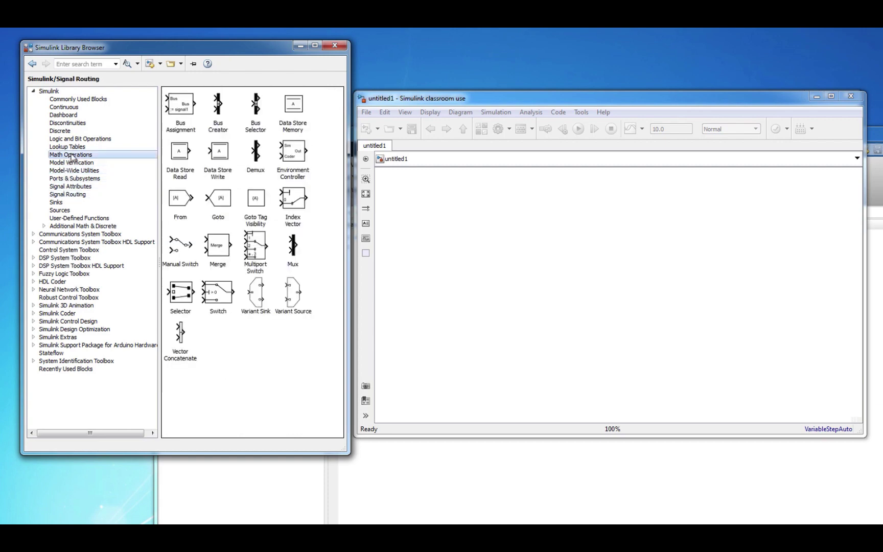
{"action": "left_click", "coordinate": [60, 211]}
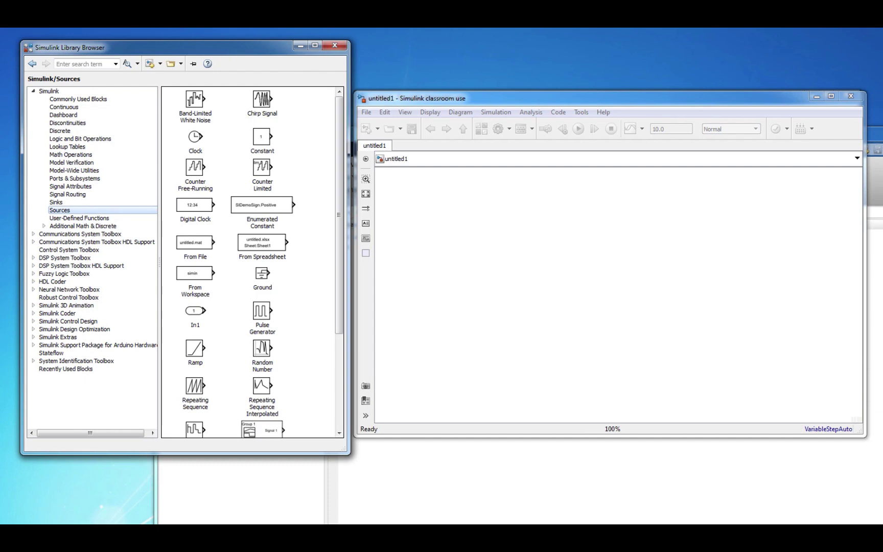
{"action": "scroll", "coordinate": [336, 261], "scroll_direction": "down", "scroll_amount": 1}
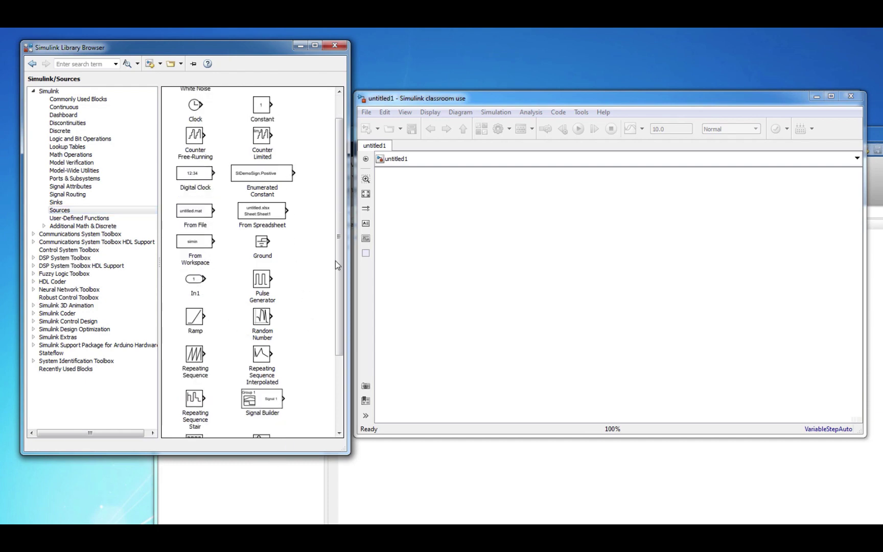
{"action": "scroll", "coordinate": [335, 261], "scroll_direction": "down", "scroll_amount": 3}
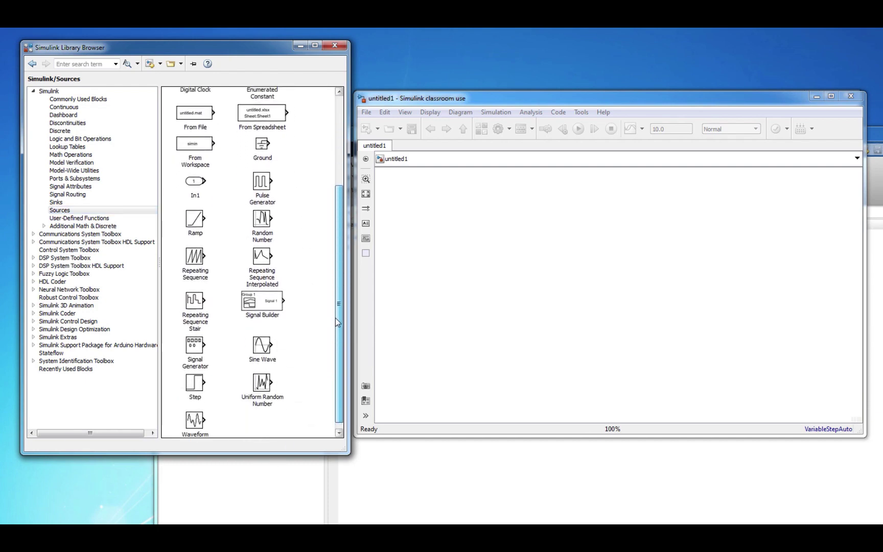
{"action": "left_click_drag", "start_coordinate": [337, 322], "coordinate": [346, 212]}
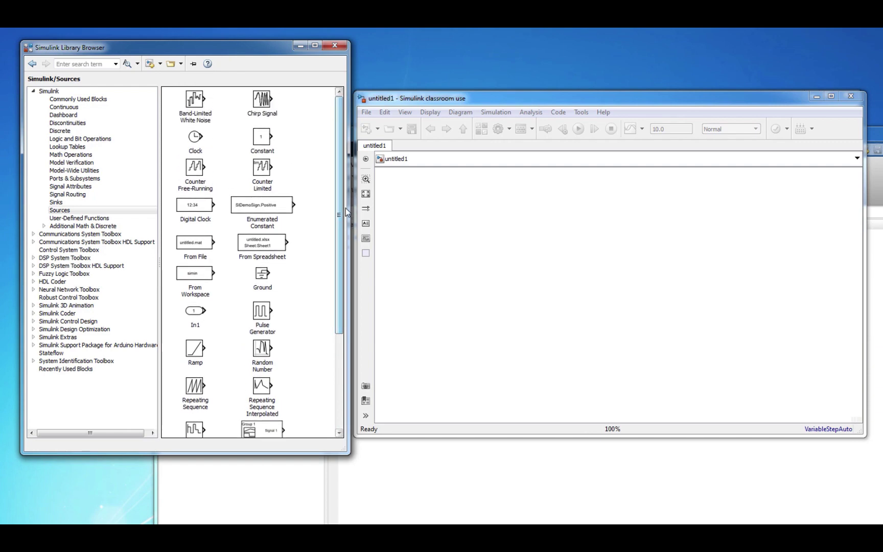
Place a Constant block from Sources and a Scope block from Sinks to its right.
{"action": "left_click", "coordinate": [263, 143]}
{"action": "left_click_drag", "start_coordinate": [264, 143], "coordinate": [490, 249]}
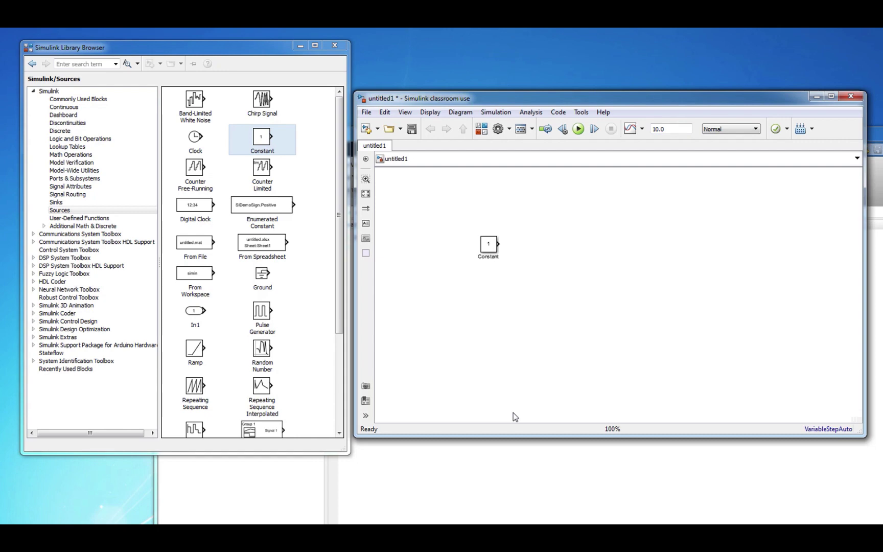
{"action": "left_click", "coordinate": [55, 202]}
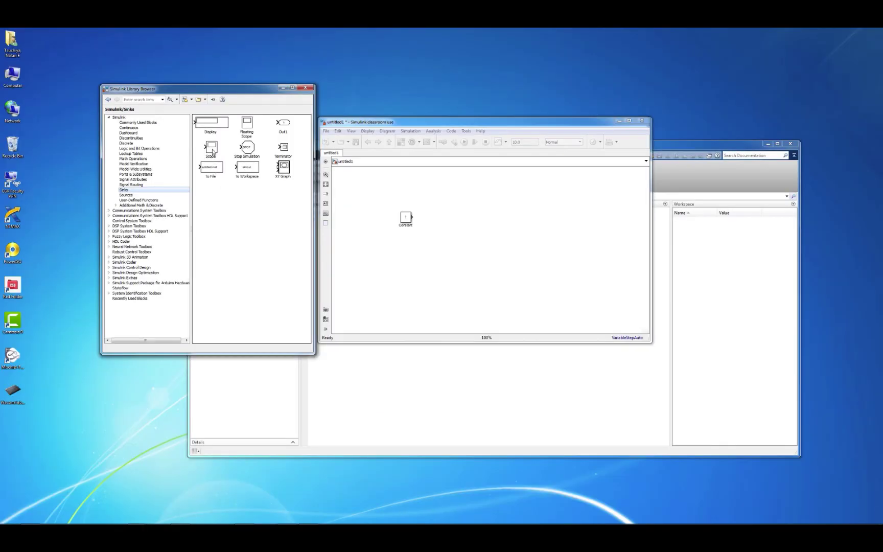
{"action": "left_click_drag", "start_coordinate": [192, 140], "coordinate": [612, 250]}
{"action": "left_click_drag", "start_coordinate": [486, 220], "coordinate": [516, 219]}
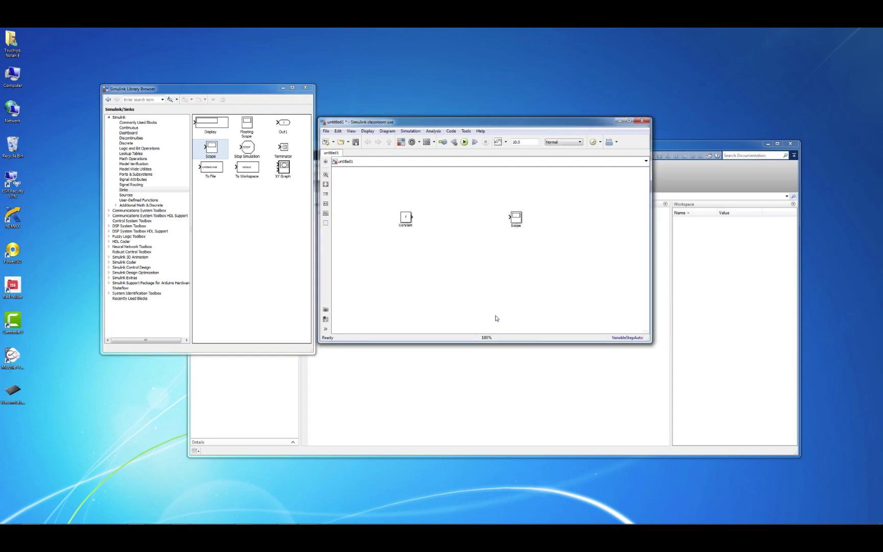
Draw a signal line from the Constant block's output to the Scope block's input.
{"action": "key", "text": "ctrl+t"}
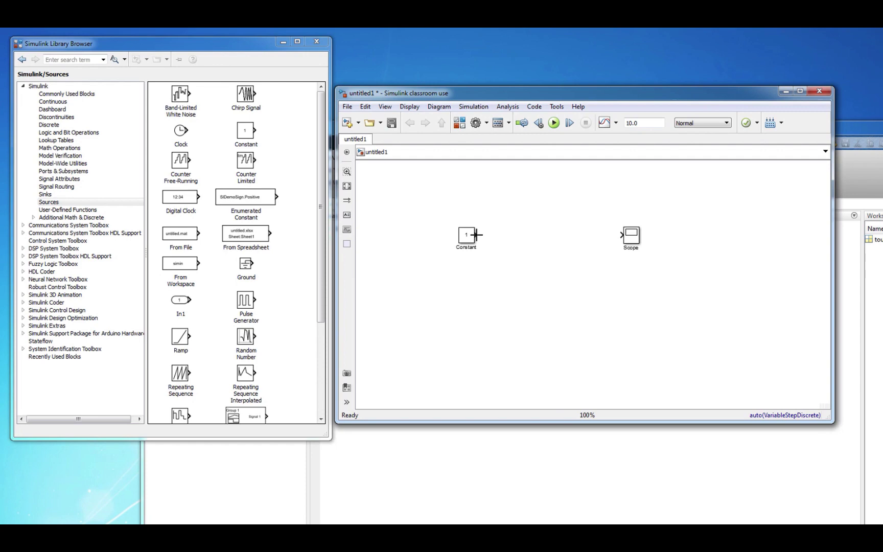
{"action": "left_click_drag", "start_coordinate": [475, 235], "coordinate": [620, 234]}
{"action": "double_click", "coordinate": [646, 122]}
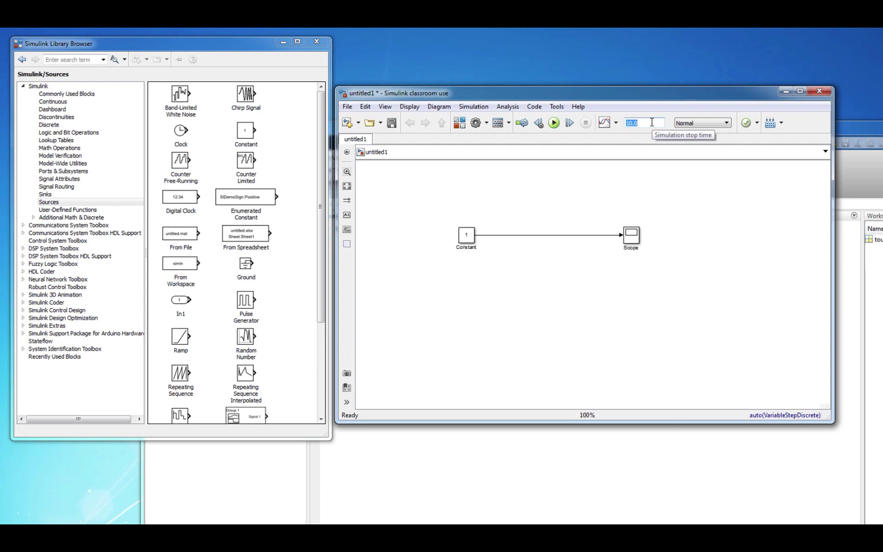
Run the simulation with stop time 10.0 and view the Scope's flat line at 1.
{"action": "left_click", "coordinate": [606, 150]}
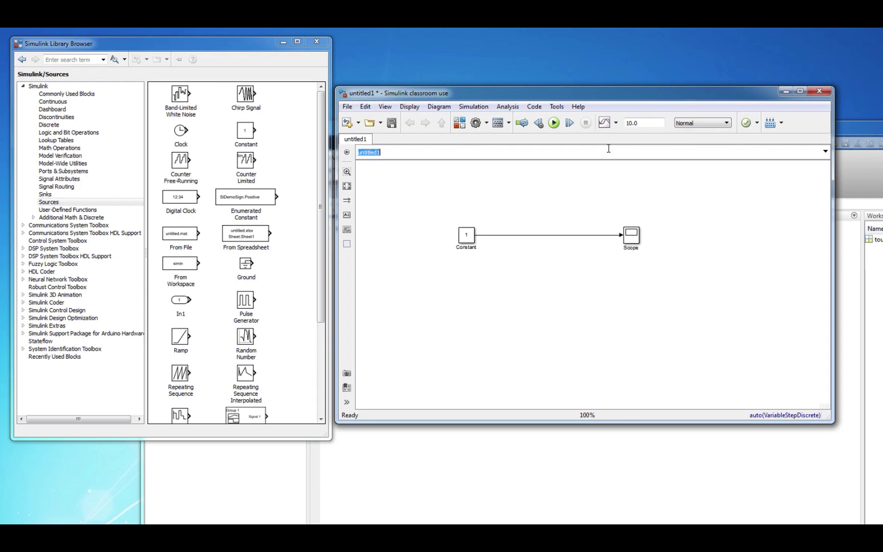
{"action": "left_click", "coordinate": [554, 123]}
{"action": "double_click", "coordinate": [628, 236]}
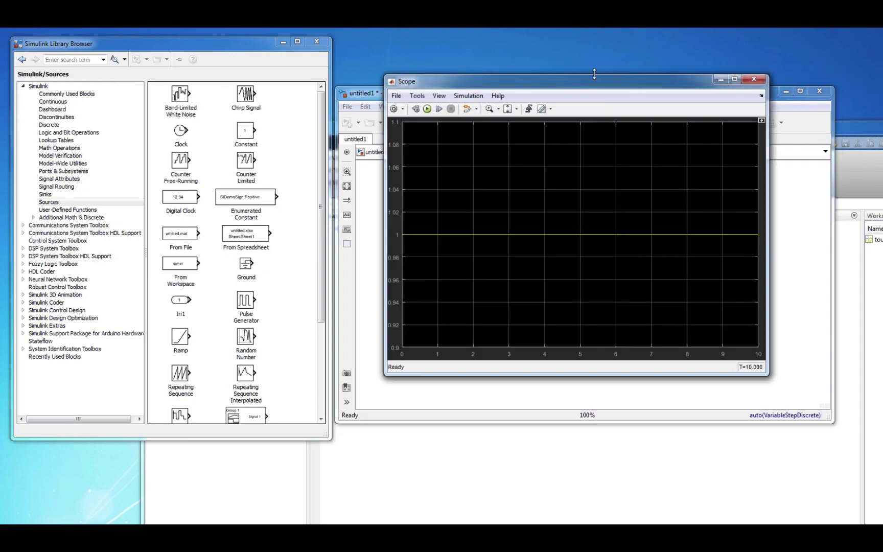
{"action": "left_click_drag", "start_coordinate": [594, 85], "coordinate": [584, 188]}
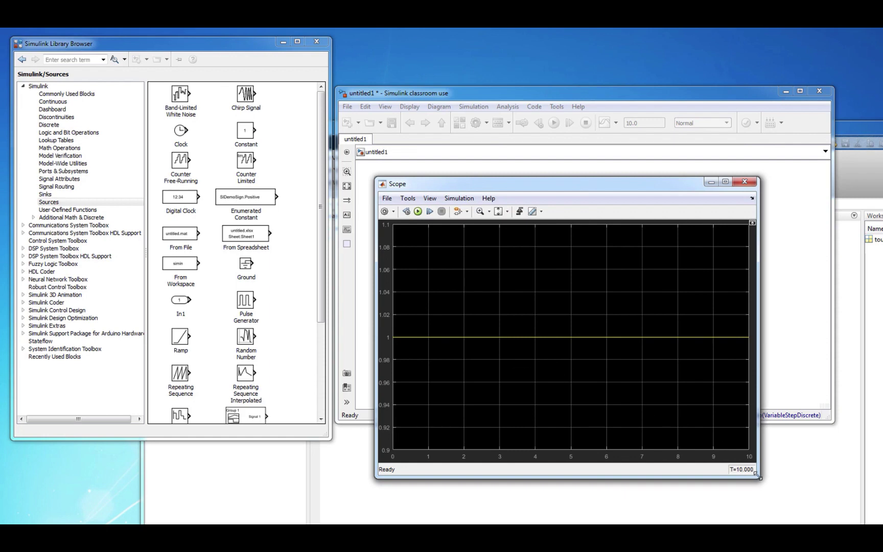
{"action": "left_click_drag", "start_coordinate": [758, 478], "coordinate": [760, 482]}
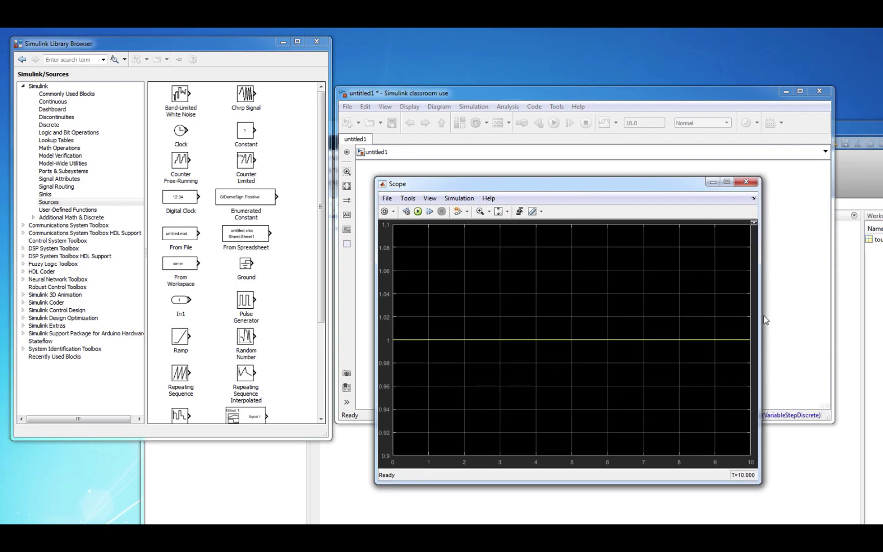
Close the Scope and delete the Constant-to-Scope signal line.
{"action": "left_click", "coordinate": [746, 182]}
{"action": "left_click_drag", "start_coordinate": [593, 282], "coordinate": [538, 212]}
{"action": "key", "text": "Delete"}
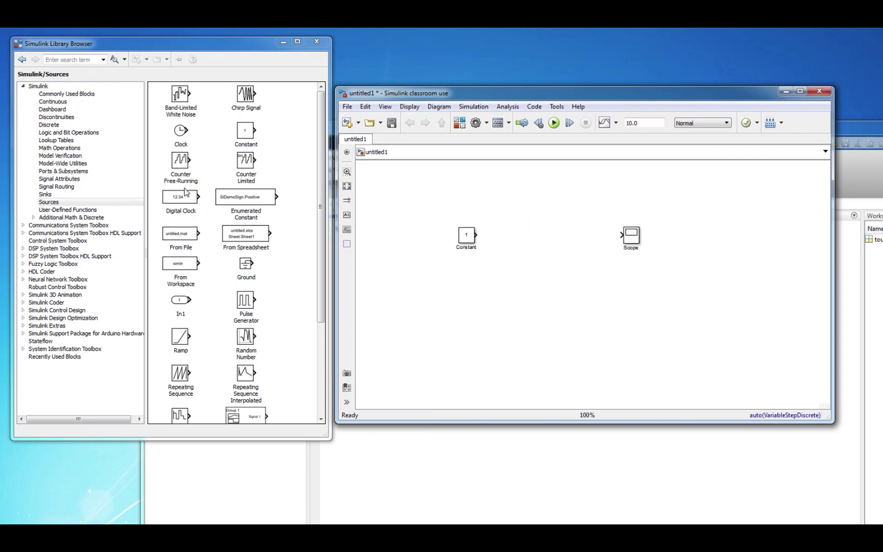
Add a second Constant block (Constant1) below the first and set its value to 5.
{"action": "left_click_drag", "start_coordinate": [252, 134], "coordinate": [346, 232]}
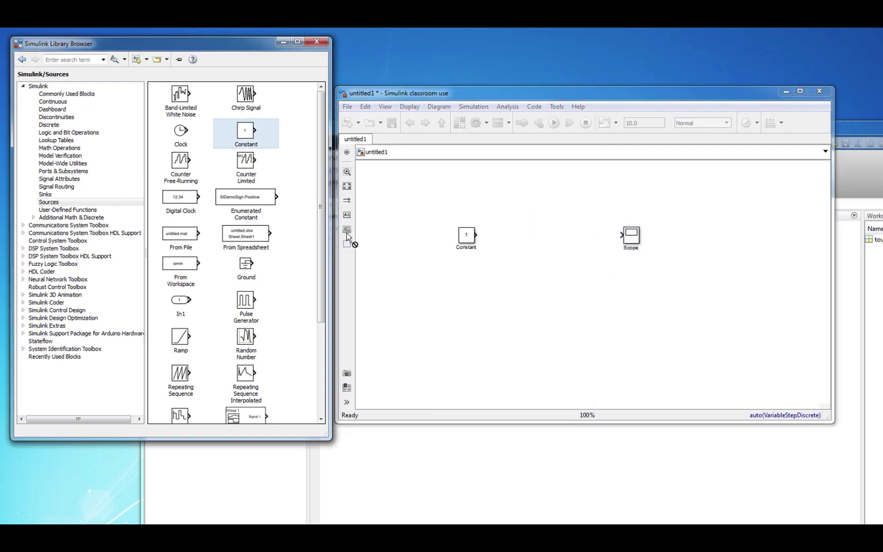
{"action": "left_click_drag", "start_coordinate": [469, 289], "coordinate": [467, 287]}
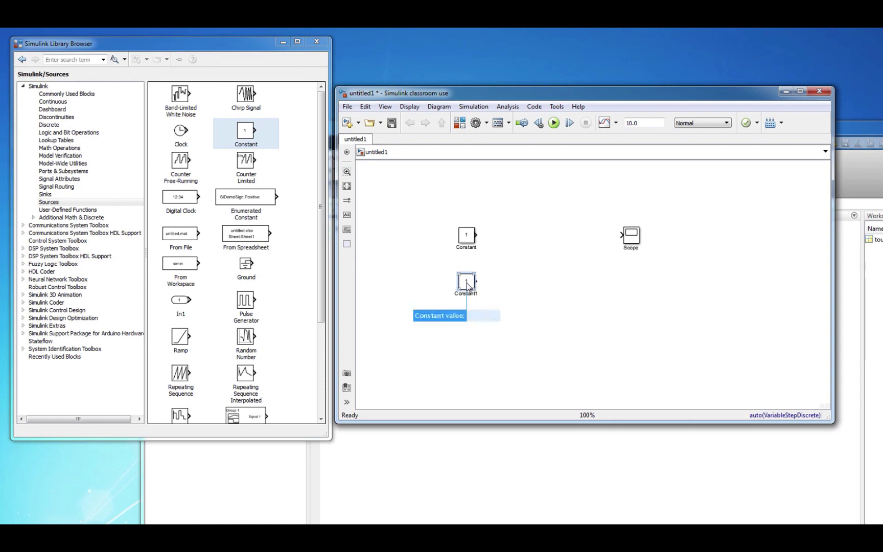
{"action": "double_click", "coordinate": [467, 287]}
{"action": "type", "text": "5"}
{"action": "left_click", "coordinate": [568, 369]}
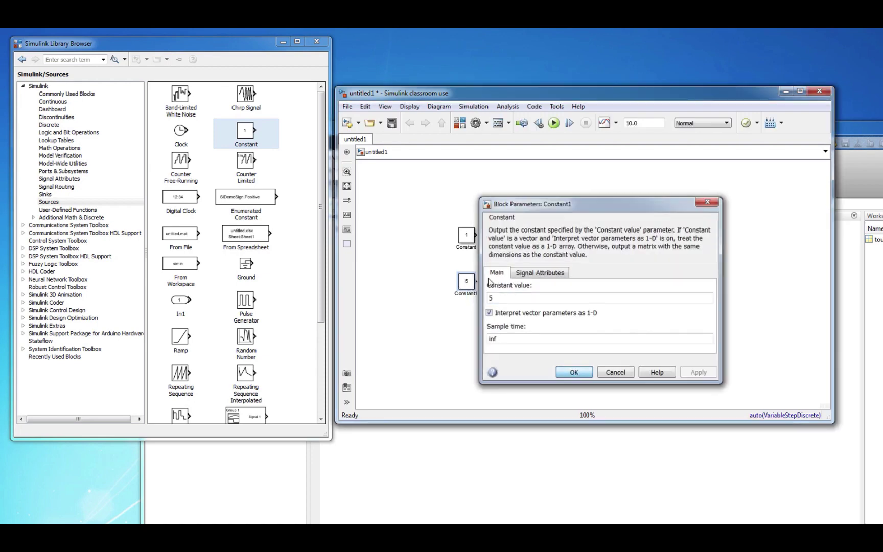
Change the original Constant block's value to 3.
{"action": "double_click", "coordinate": [467, 236]}
{"action": "type", "text": "3"}
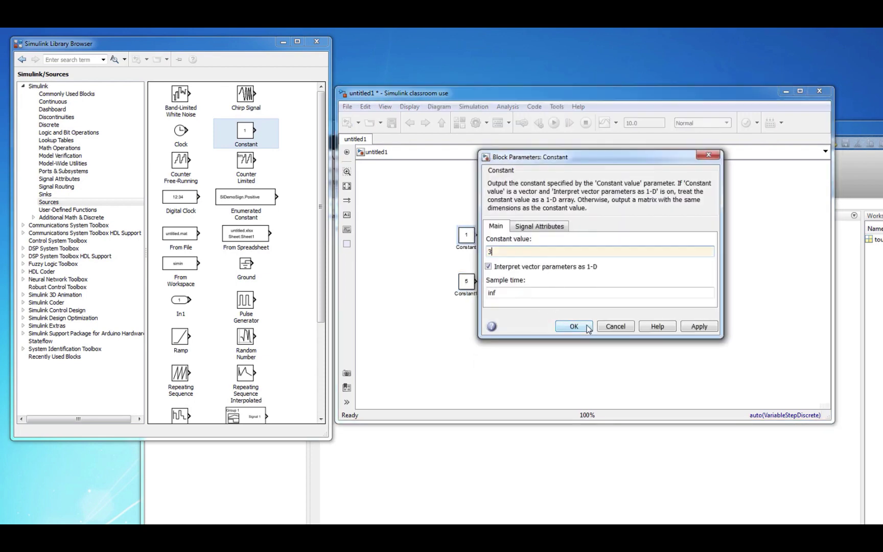
{"action": "left_click", "coordinate": [585, 327]}
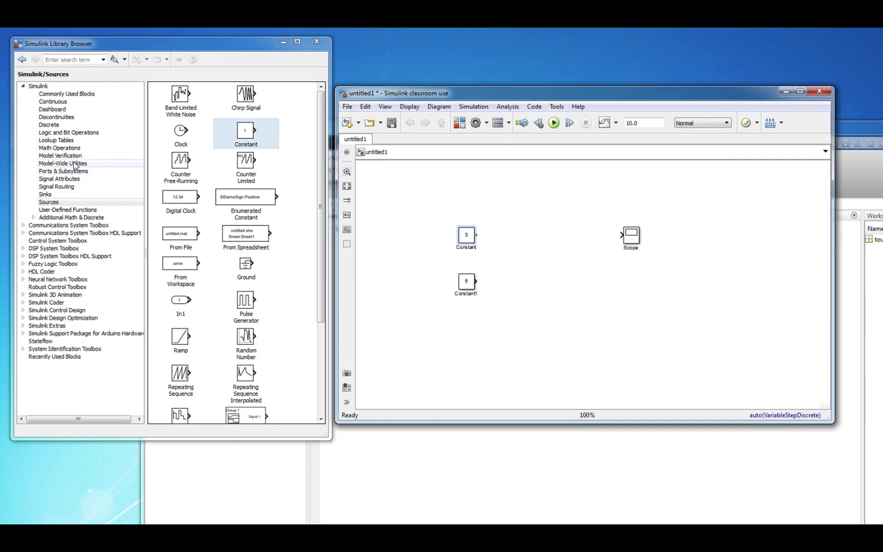
Insert an Add block summing Constants 3 and 5 into the Scope, run, and view the flat 8.
{"action": "left_click", "coordinate": [59, 147]}
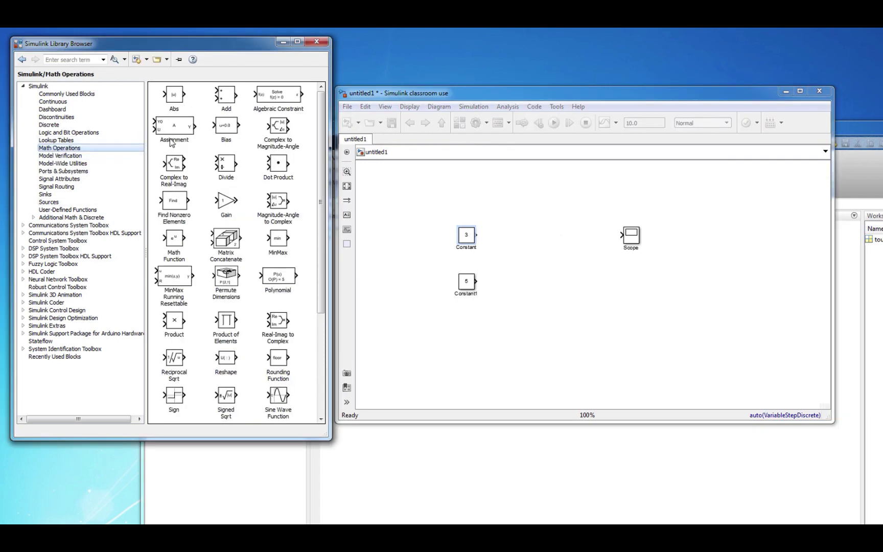
{"action": "left_click_drag", "start_coordinate": [223, 100], "coordinate": [541, 240]}
{"action": "left_click_drag", "start_coordinate": [475, 235], "coordinate": [532, 235]}
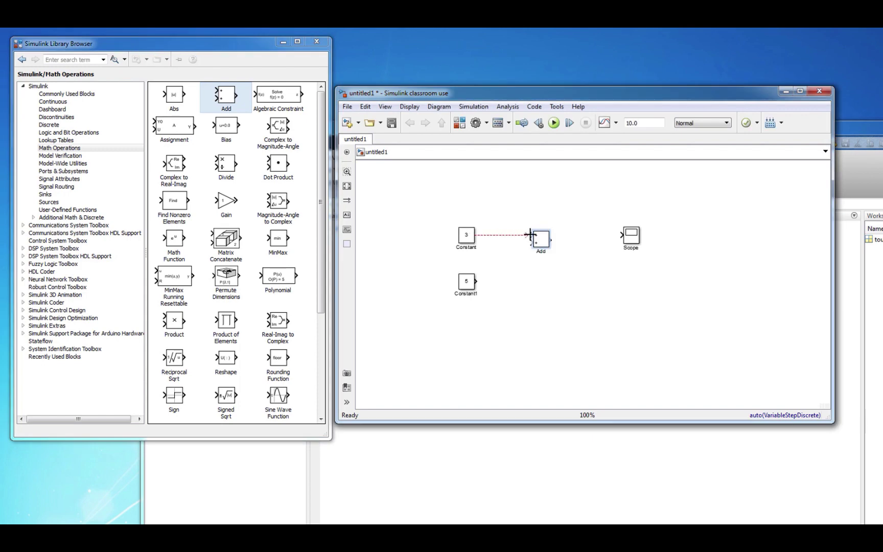
{"action": "mouse_move", "coordinate": [476, 281]}
{"action": "left_mouse_down"}
{"action": "mouse_move", "coordinate": [527, 244]}
{"action": "mouse_move", "coordinate": [623, 235]}
{"action": "mouse_move", "coordinate": [636, 246]}
{"action": "left_mouse_up"}
{"action": "left_click", "coordinate": [597, 218]}
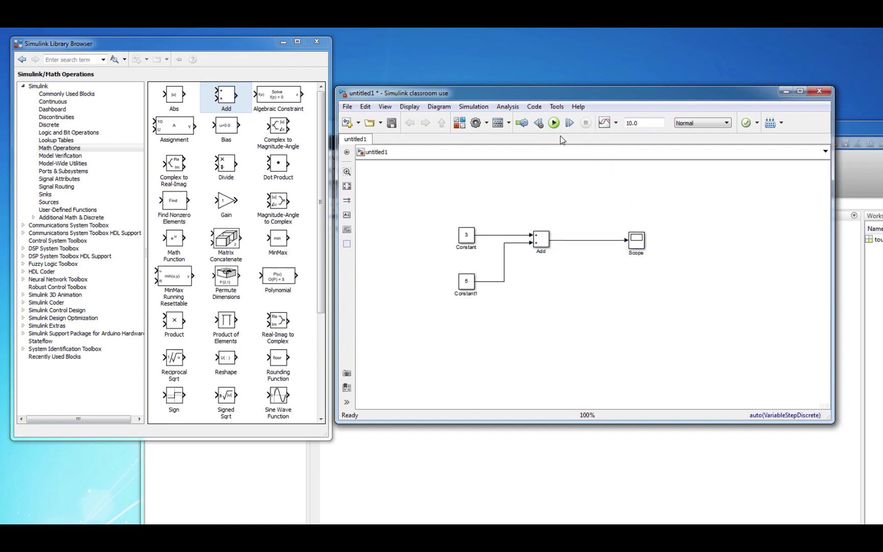
{"action": "left_click", "coordinate": [553, 124]}
{"action": "double_click", "coordinate": [632, 239]}
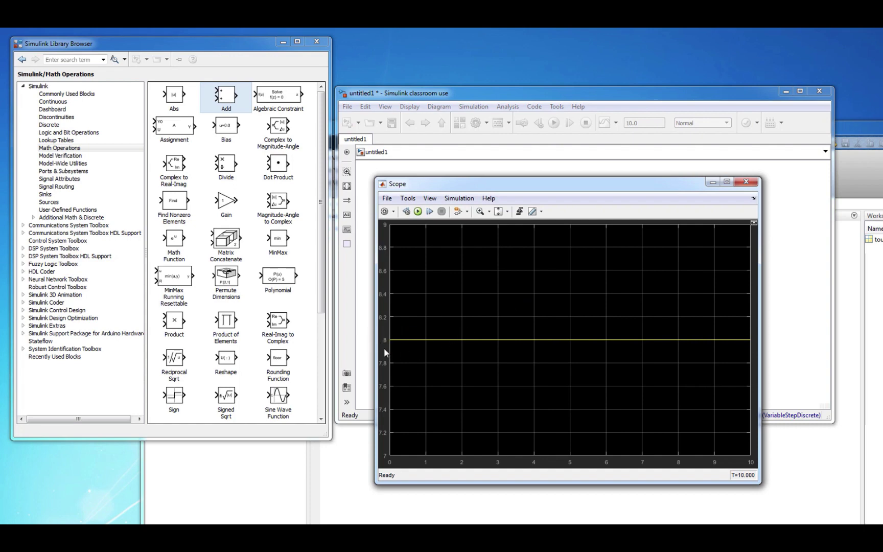
Close the Scope and delete the Add block, its lines and the Constant1 block.
{"action": "left_click", "coordinate": [746, 182]}
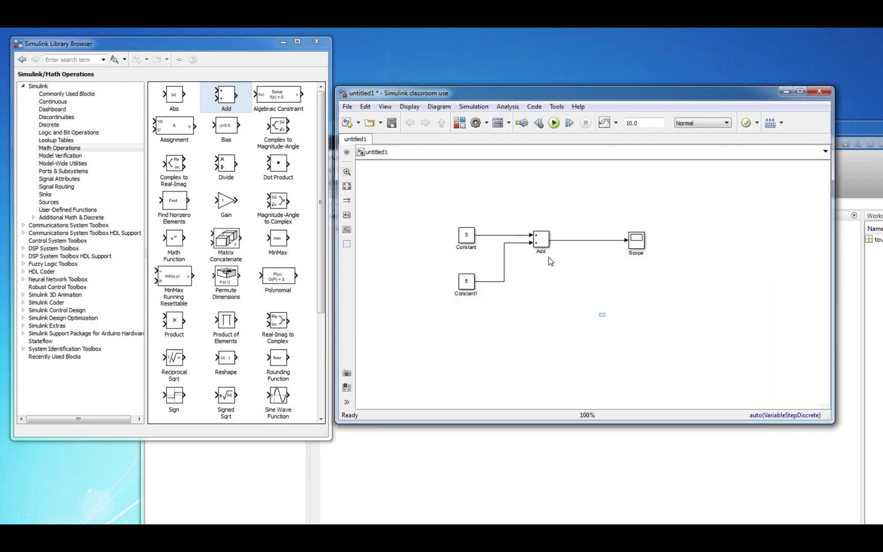
{"action": "left_click_drag", "start_coordinate": [603, 316], "coordinate": [506, 202]}
{"action": "key", "text": "Delete"}
{"action": "left_click_drag", "start_coordinate": [494, 322], "coordinate": [451, 271]}
{"action": "key", "text": "Delete"}
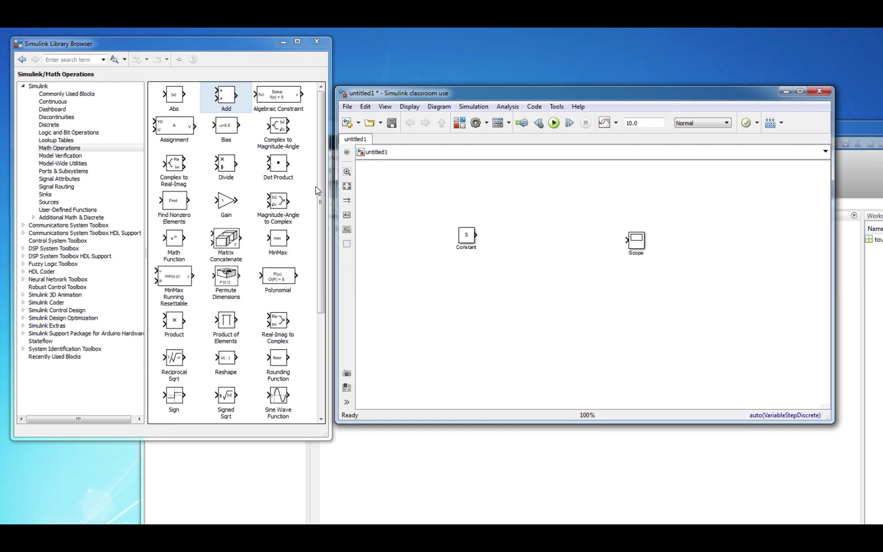
Place a Gain block with gain 2 and wire Constant → Gain → Scope.
{"action": "left_click_drag", "start_coordinate": [220, 205], "coordinate": [543, 237]}
{"action": "type", "text": "2"}
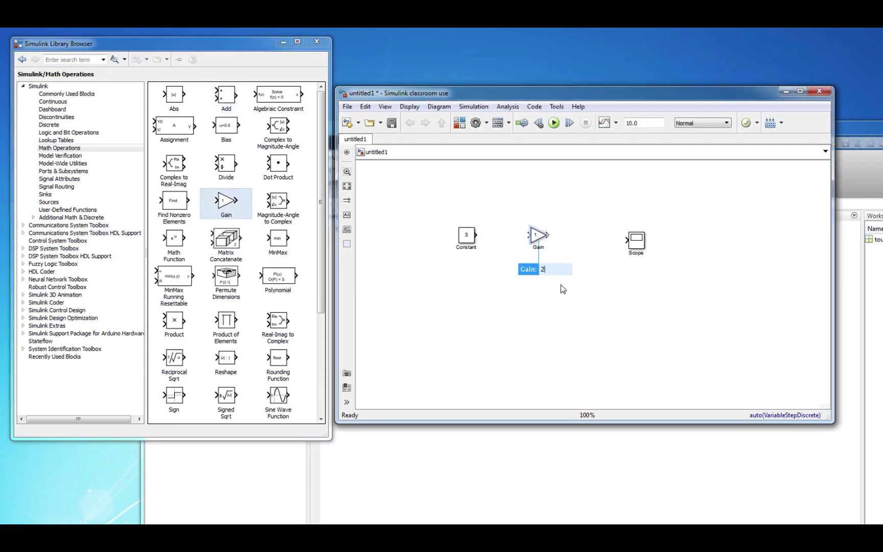
{"action": "left_click_drag", "start_coordinate": [475, 235], "coordinate": [639, 235]}
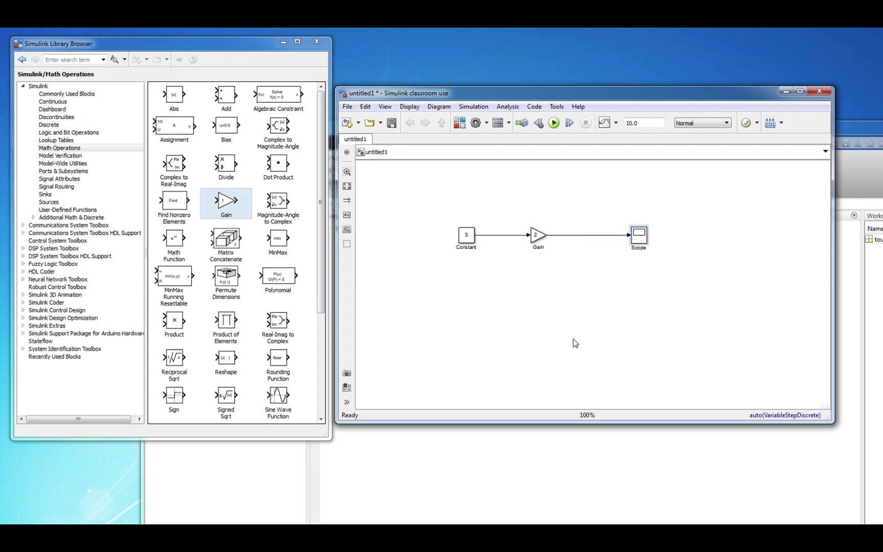
Delete the Gain block between the Constant and Scope blocks.
{"action": "left_click", "coordinate": [557, 287]}
{"action": "left_click", "coordinate": [535, 241]}
{"action": "key", "text": "Delete"}
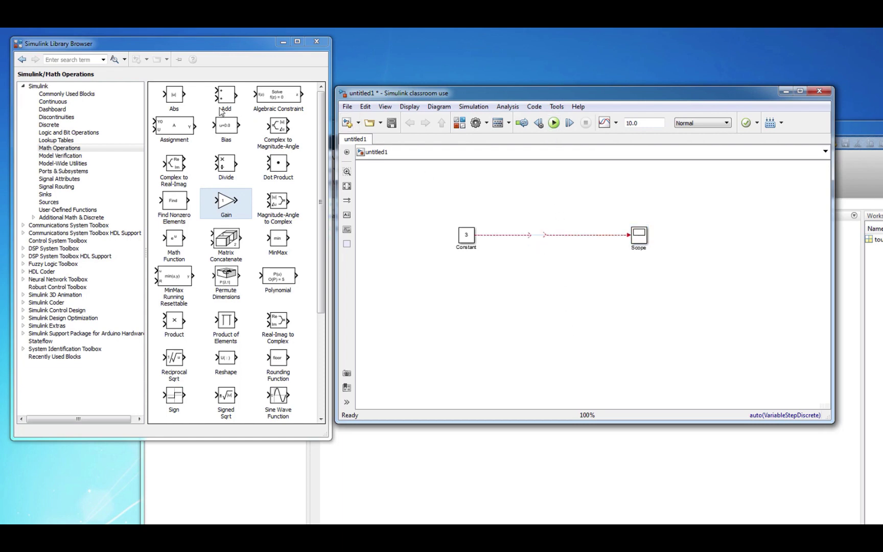
Insert a Continuous Integrator into the Constant–Scope line, then simulate to see a ramp to 30 on the Scope.
{"action": "left_click", "coordinate": [57, 102]}
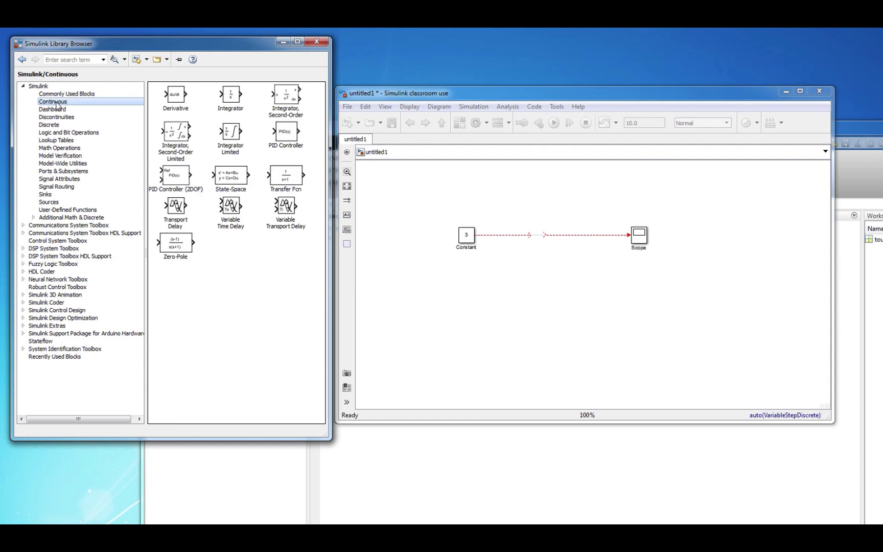
{"action": "left_click", "coordinate": [234, 97]}
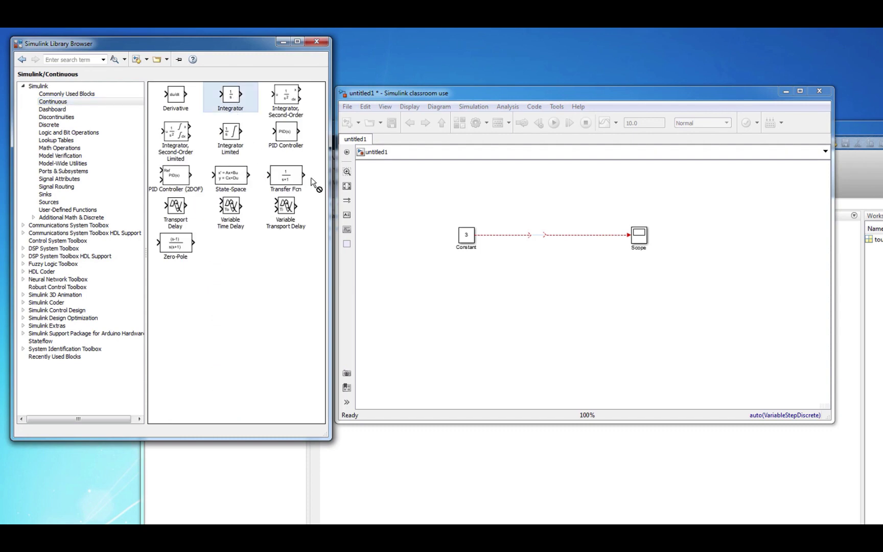
{"action": "left_click_drag", "start_coordinate": [312, 179], "coordinate": [540, 236]}
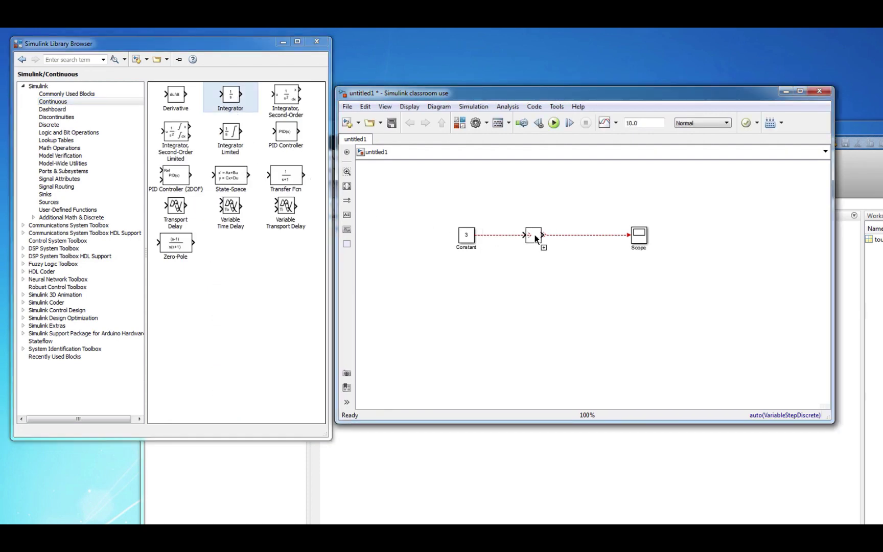
{"action": "left_click", "coordinate": [550, 315]}
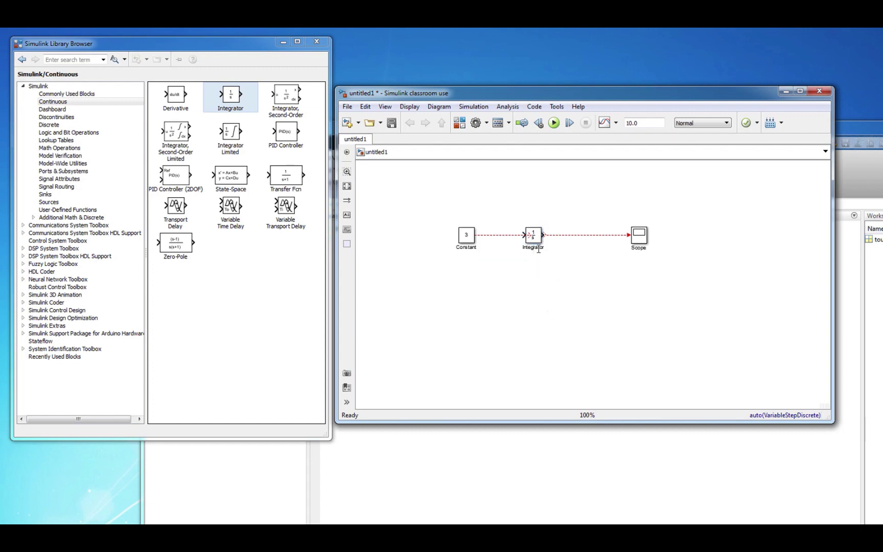
{"action": "left_click_drag", "start_coordinate": [536, 236], "coordinate": [535, 235]}
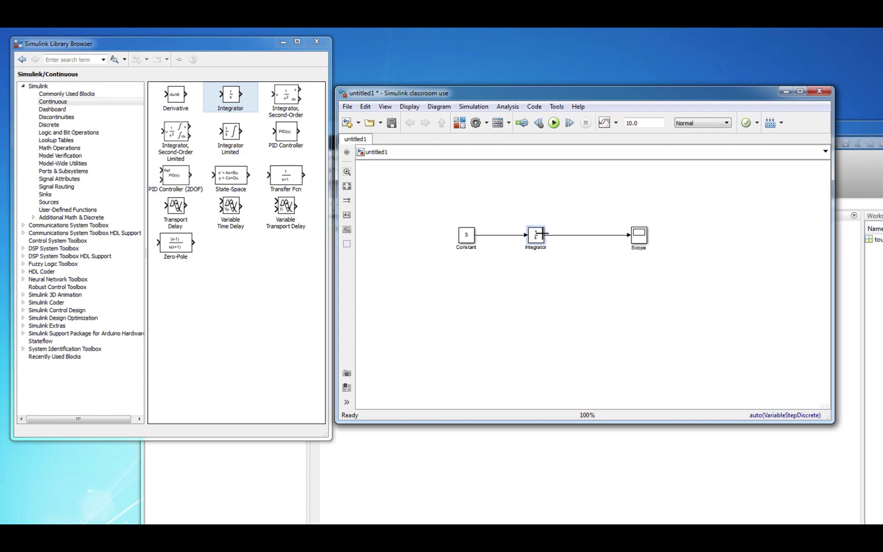
{"action": "left_click", "coordinate": [554, 124]}
{"action": "double_click", "coordinate": [640, 238]}
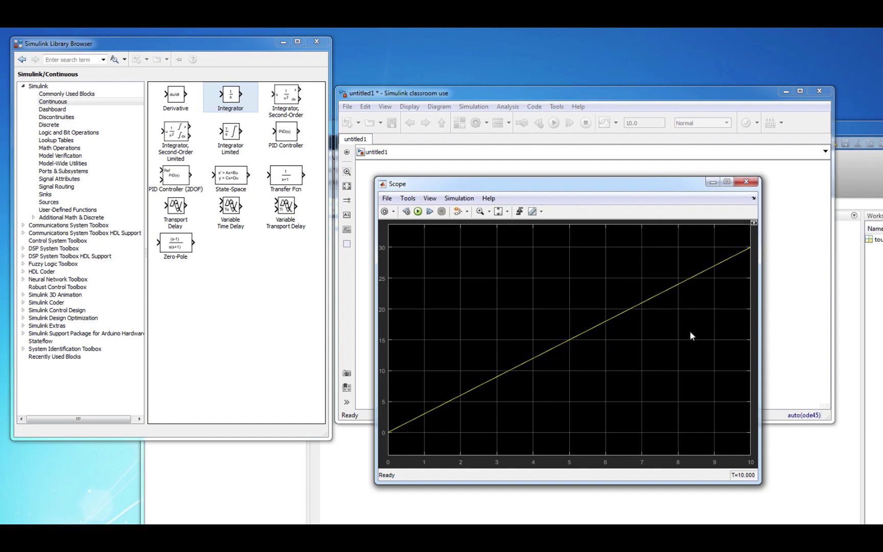
Close the Scope plot and place Math Operations Add and Gain blocks side by side below the Integrator.
{"action": "left_click", "coordinate": [755, 185]}
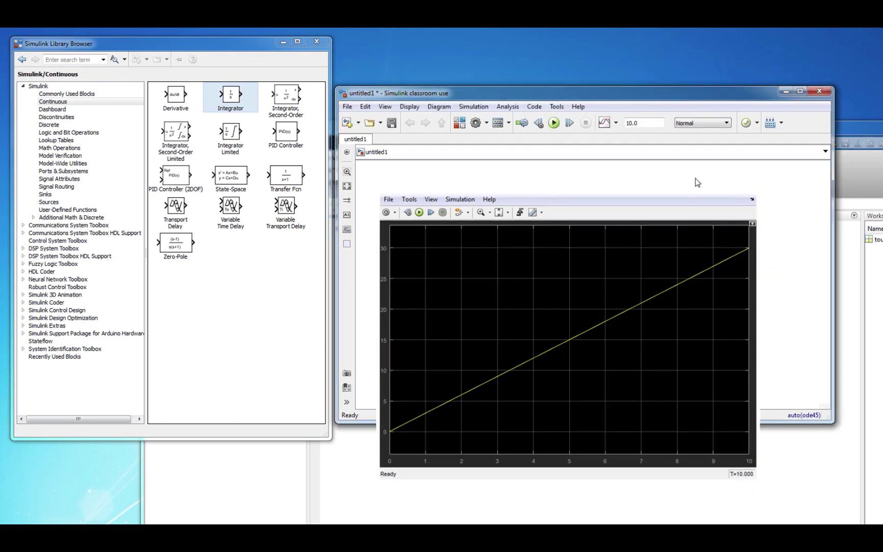
{"action": "left_click", "coordinate": [56, 148]}
{"action": "left_click_drag", "start_coordinate": [225, 95], "coordinate": [532, 283]}
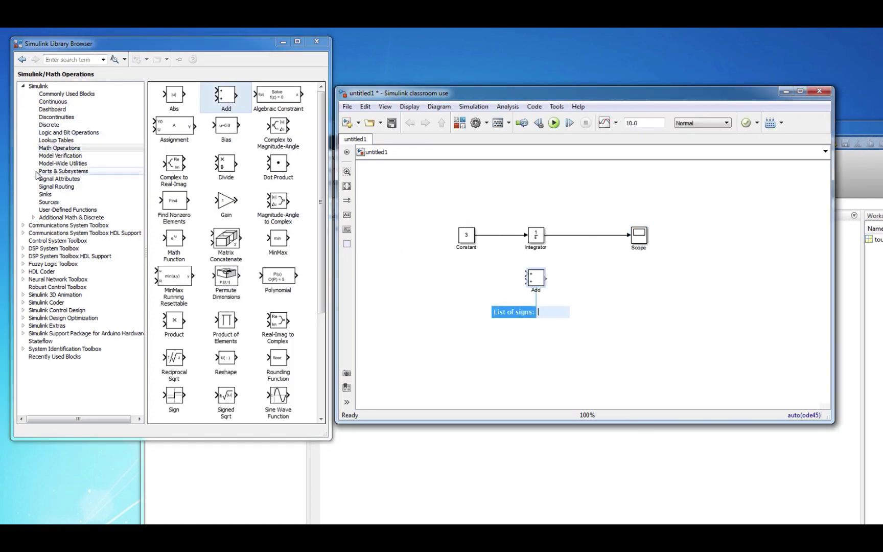
{"action": "left_click_drag", "start_coordinate": [228, 205], "coordinate": [583, 275]}
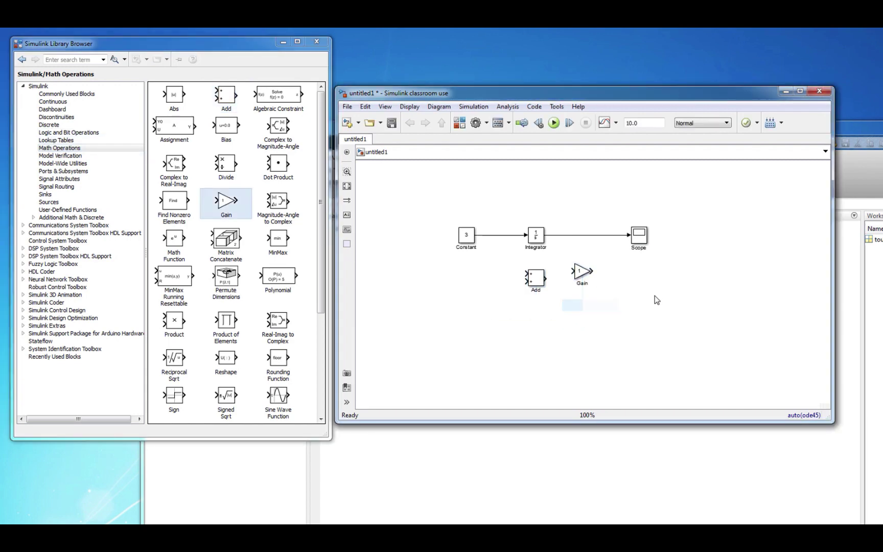